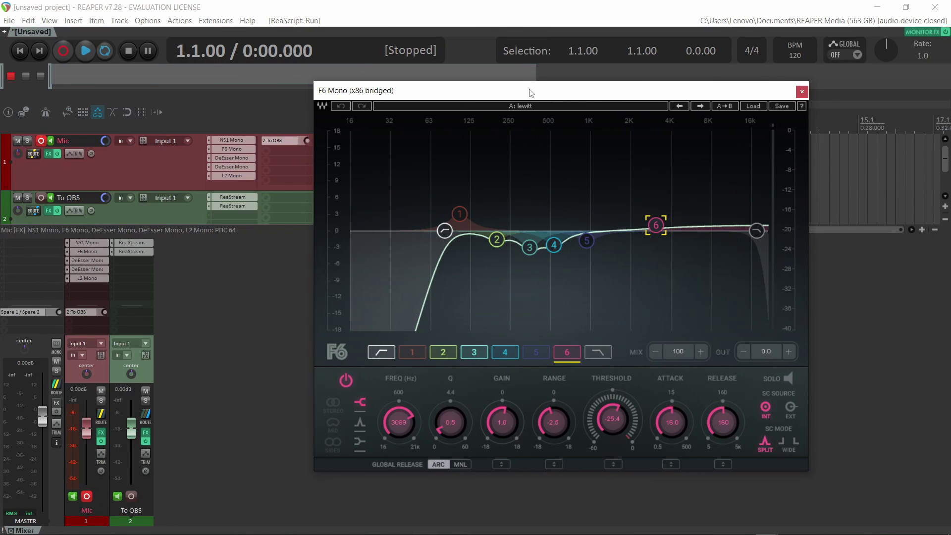
# Step: Inspect the DeEsser, L2 UltraMaximizer and NS1 plugin windows from the mixer FX list
pyautogui.click(89, 269)
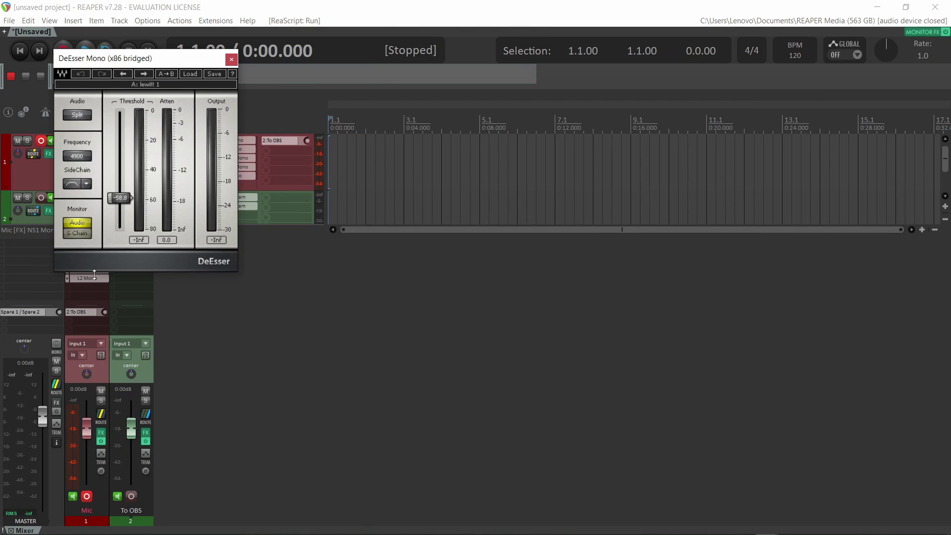
pyautogui.click(231, 60)
pyautogui.click(88, 278)
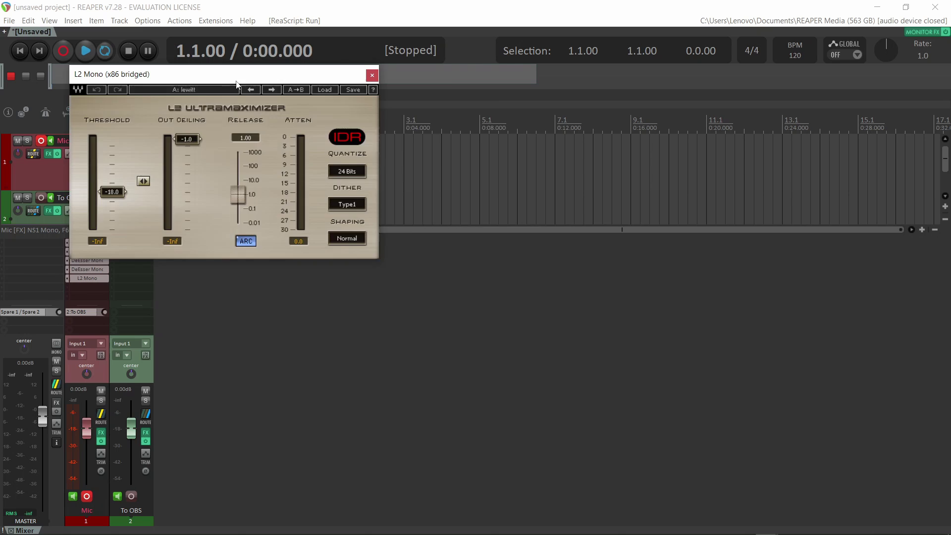
pyautogui.moveTo(236, 84); pyautogui.dragTo(473, 183)
pyautogui.click(560, 173)
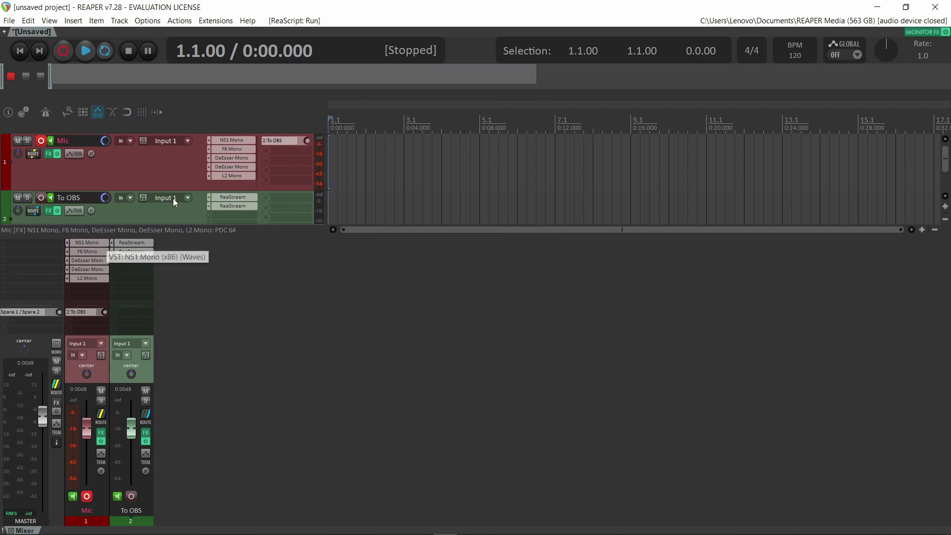
pyautogui.click(88, 243)
pyautogui.moveTo(418, 117); pyautogui.dragTo(502, 135)
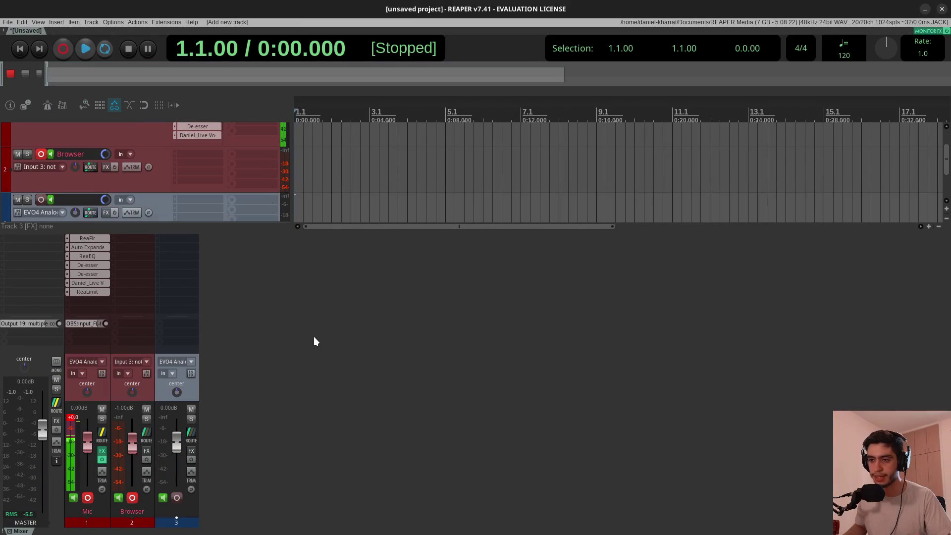
# Step: Add VST: ReaFir (Cockos) to Track 3 by filtering the FX list for 'reafir'
pyautogui.click(186, 263)
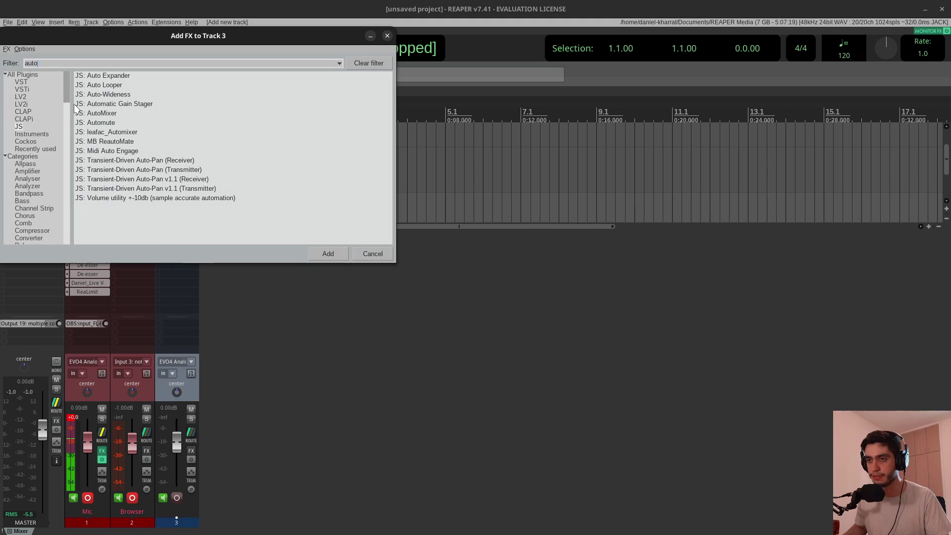
pyautogui.write('rea')
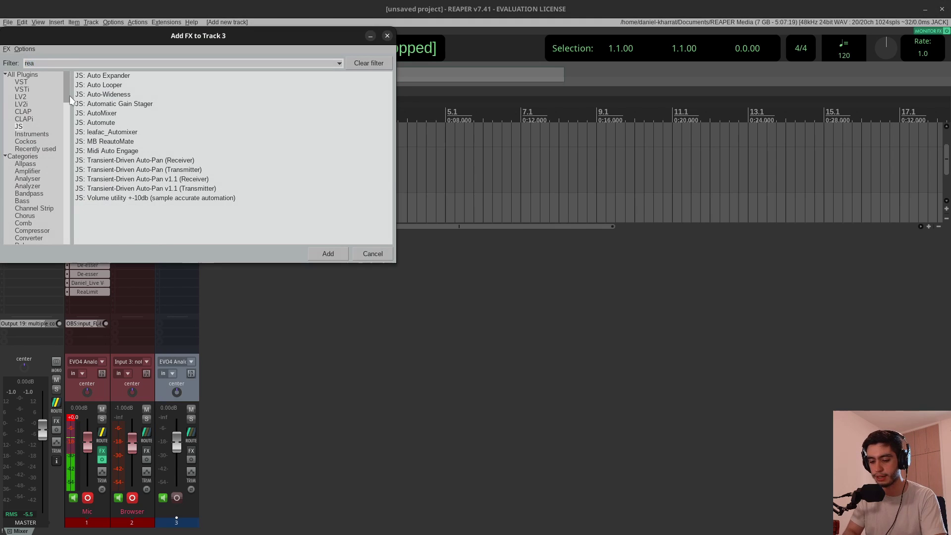
pyautogui.write('fir')
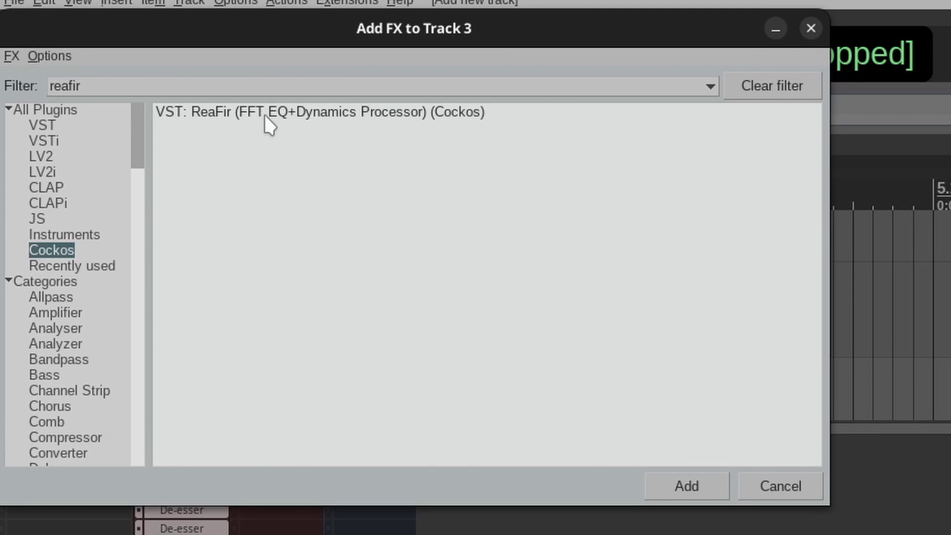
pyautogui.doubleClick(264, 114)
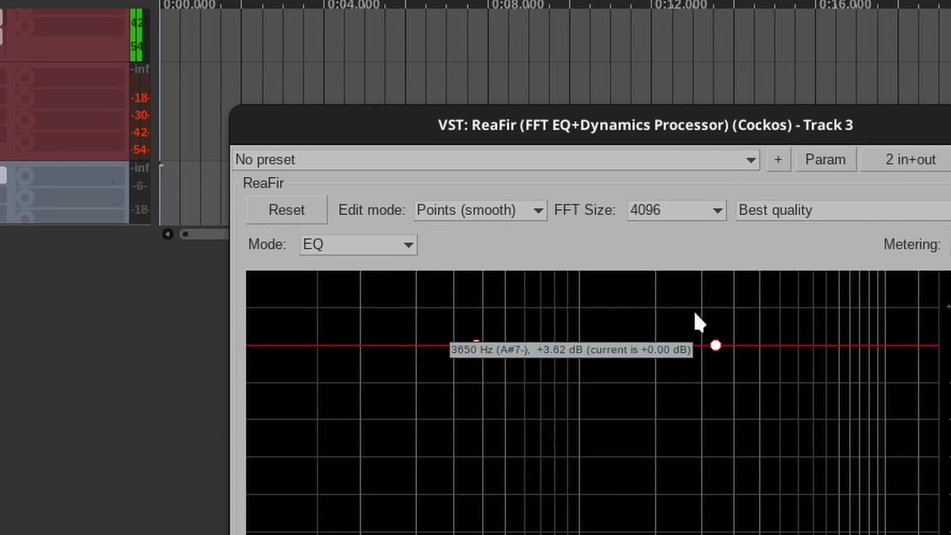
# Step: Set Track 3's ReaFir to Subtract mode and bypass the Mic track's ReaFir and Auto Expander
pyautogui.click(394, 255)
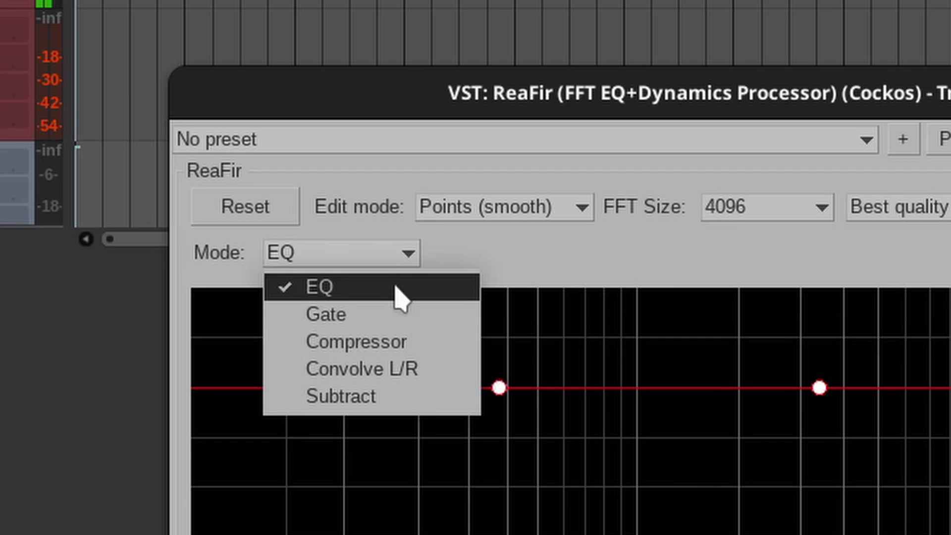
pyautogui.click(403, 317)
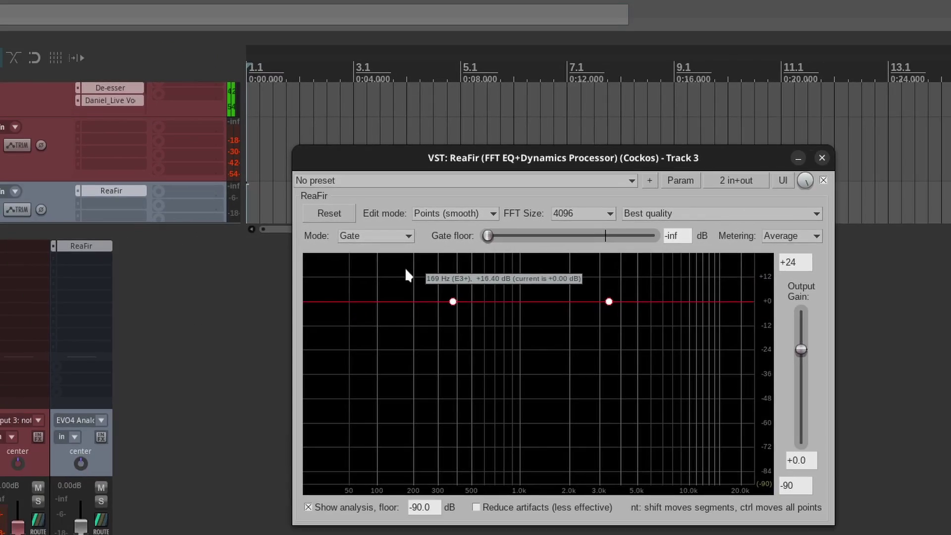
pyautogui.press('Down')
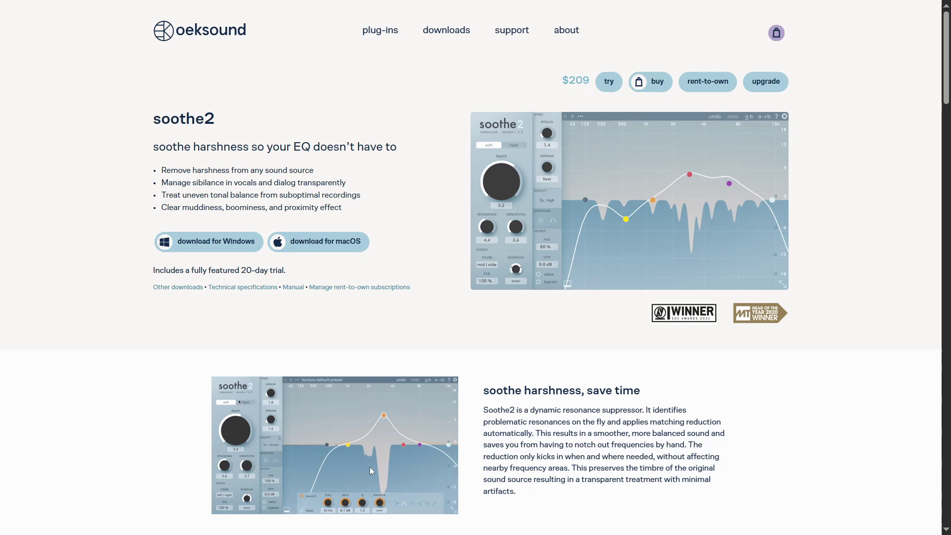
pyautogui.hotkey('ctrl', '+')
pyautogui.hotkey('ctrl', '+')
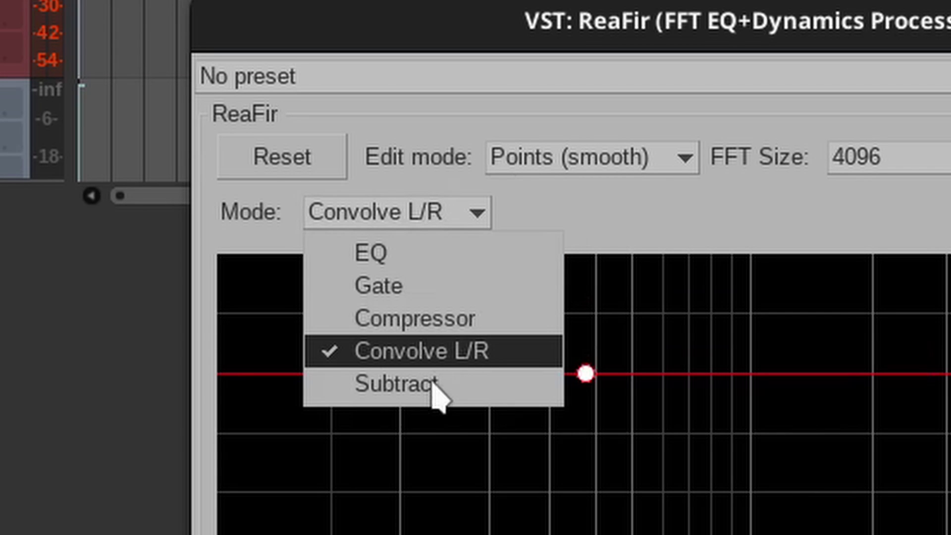
pyautogui.click(432, 385)
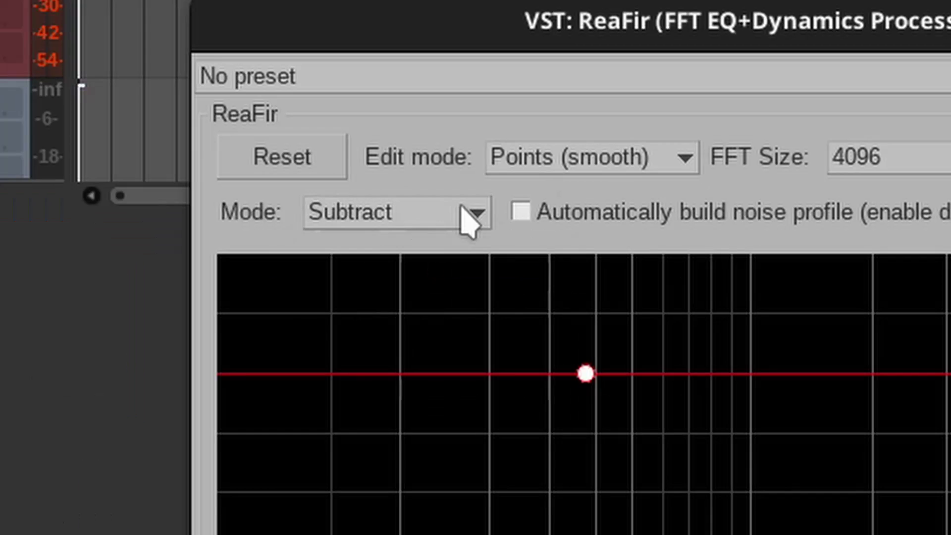
pyautogui.click(405, 230)
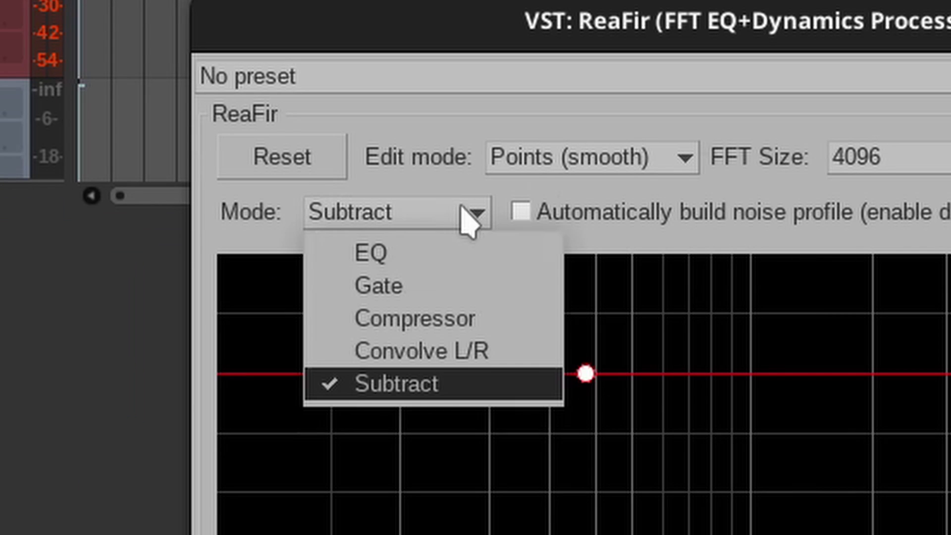
pyautogui.click(434, 388)
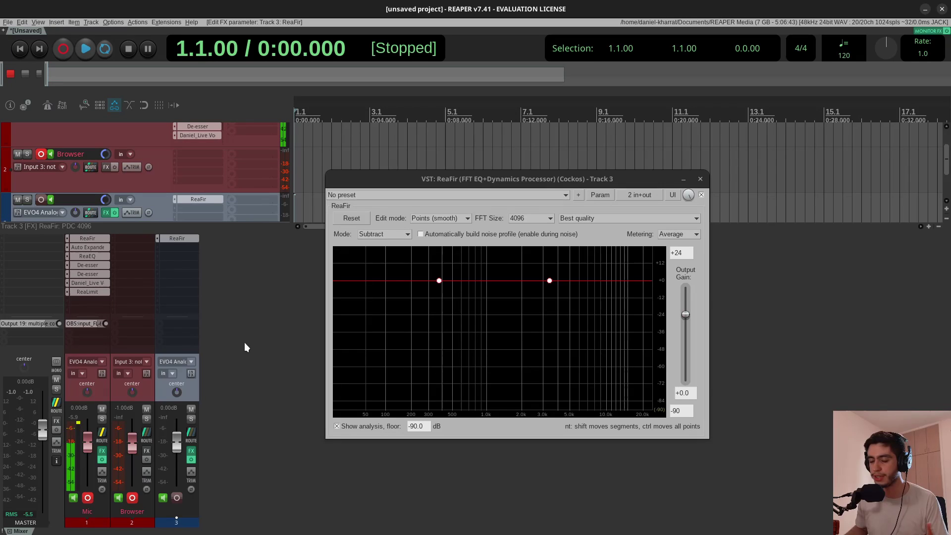
pyautogui.keyDown('shift'); pyautogui.click(93, 236); pyautogui.keyUp('shift')
pyautogui.keyDown('shift'); pyautogui.click(96, 246); pyautogui.keyUp('shift')
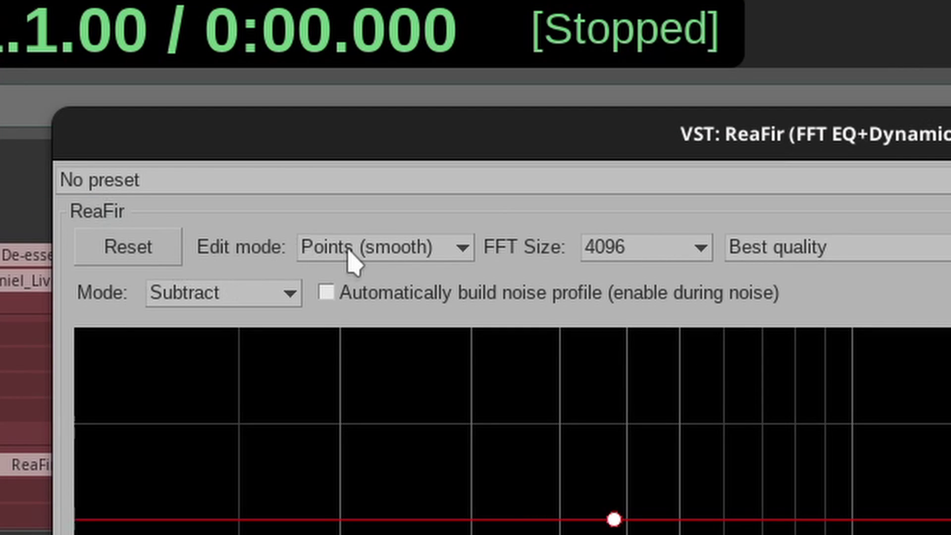
# Step: Switch ReaFir to Precise editing and draw a subtraction curve from about 363 Hz to 13.7 kHz
pyautogui.click(352, 261)
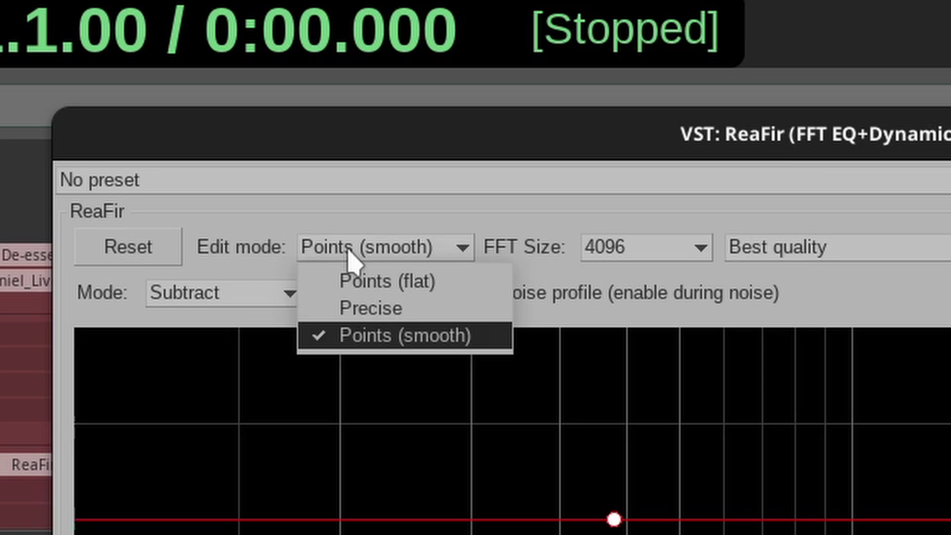
pyautogui.click(364, 309)
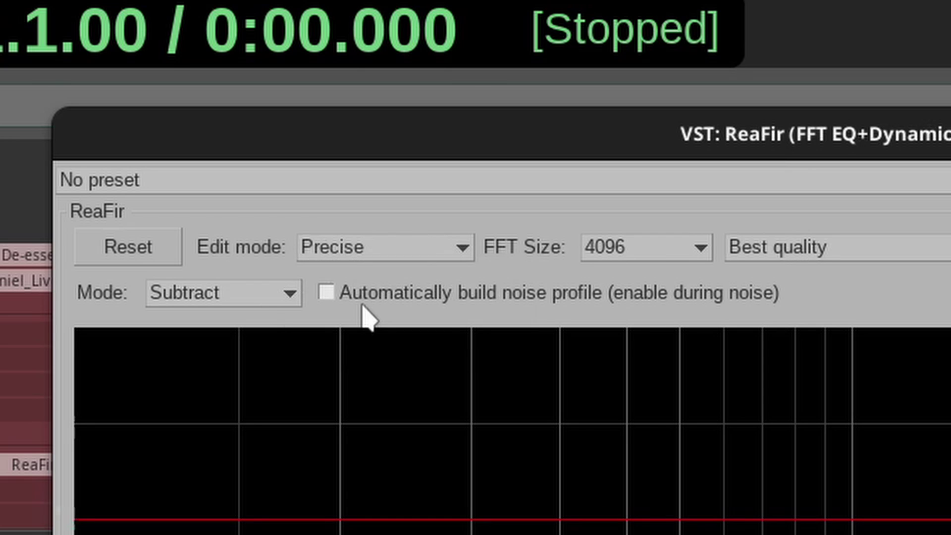
pyautogui.moveTo(397, 219)
pyautogui.mouseDown()
pyautogui.moveTo(416, 237)
pyautogui.moveTo(575, 264)
pyautogui.moveTo(581, 255)
pyautogui.moveTo(645, 280)
pyautogui.moveTo(724, 289)
pyautogui.mouseUp()
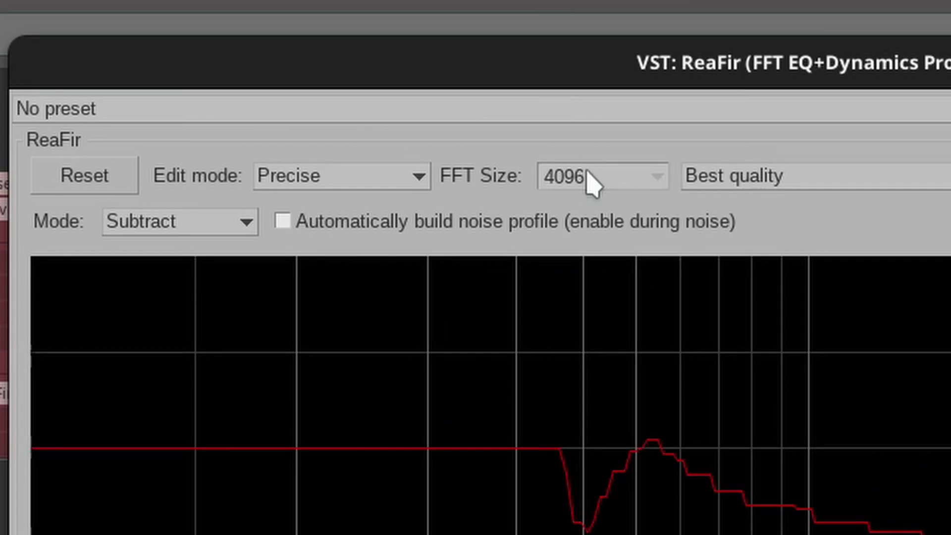
# Step: Settle ReaFir's FFT size at 1024 after briefly trying 32768
pyautogui.click(592, 183)
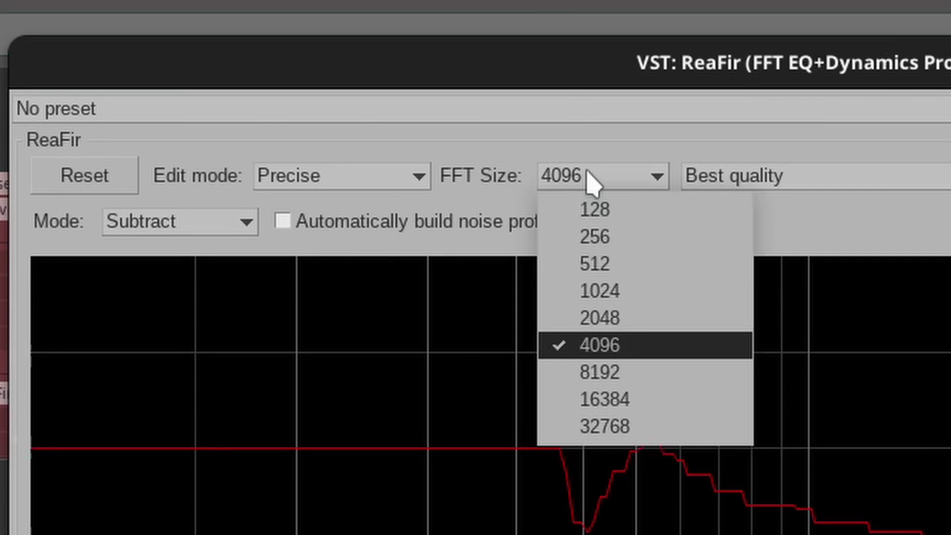
pyautogui.click(590, 297)
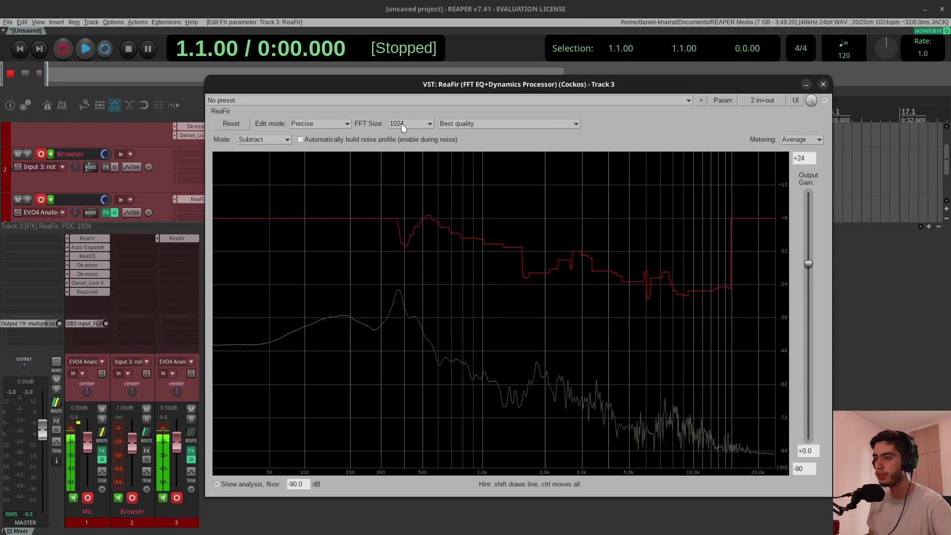
pyautogui.click(575, 176)
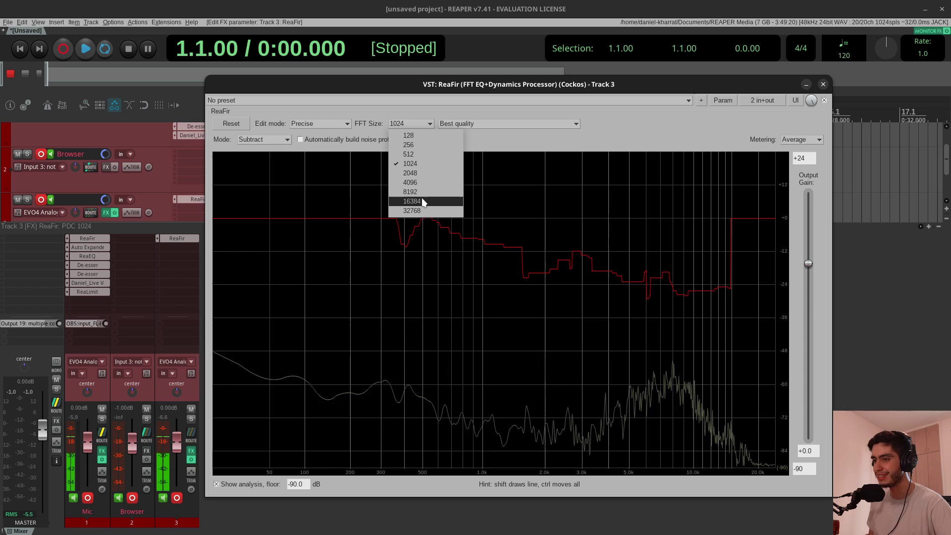
pyautogui.click(426, 211)
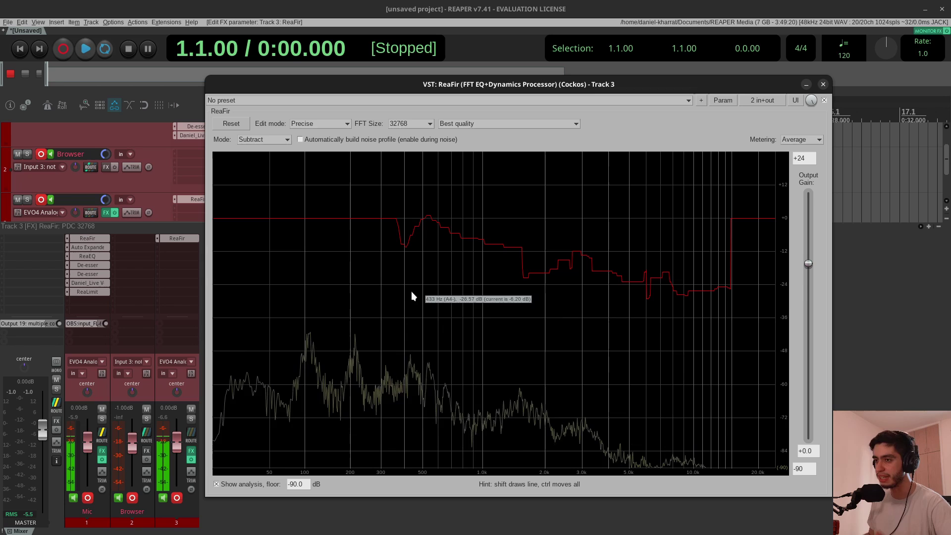
pyautogui.click(191, 458)
pyautogui.click(190, 453)
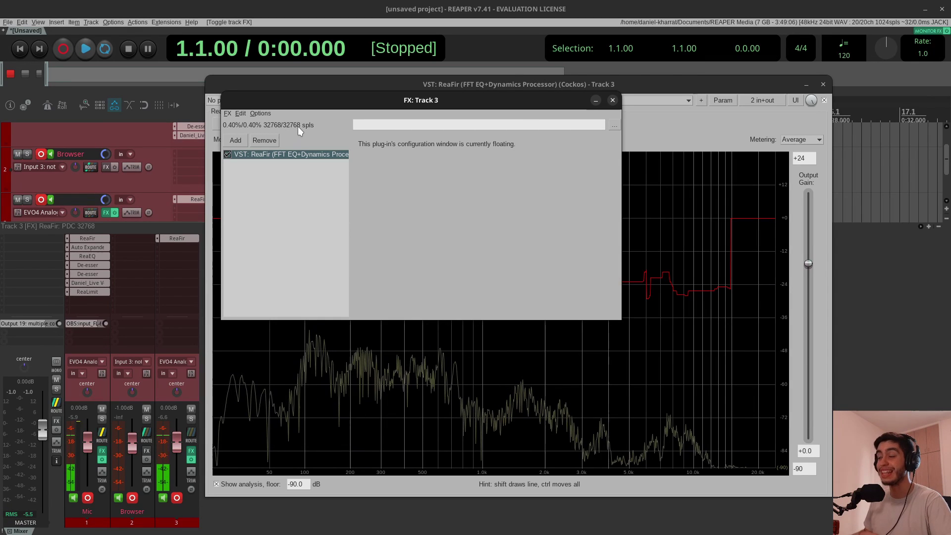
pyautogui.click(419, 123)
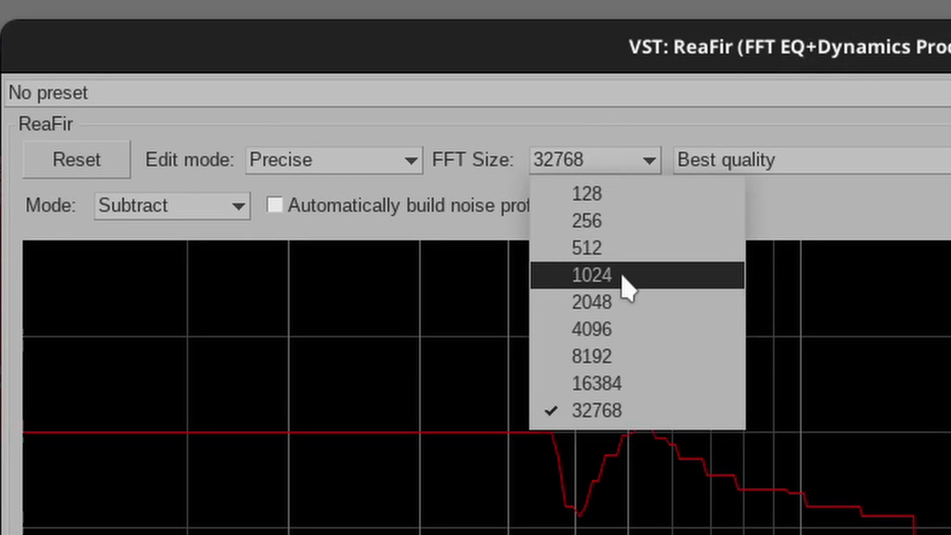
pyautogui.click(592, 275)
pyautogui.click(610, 177)
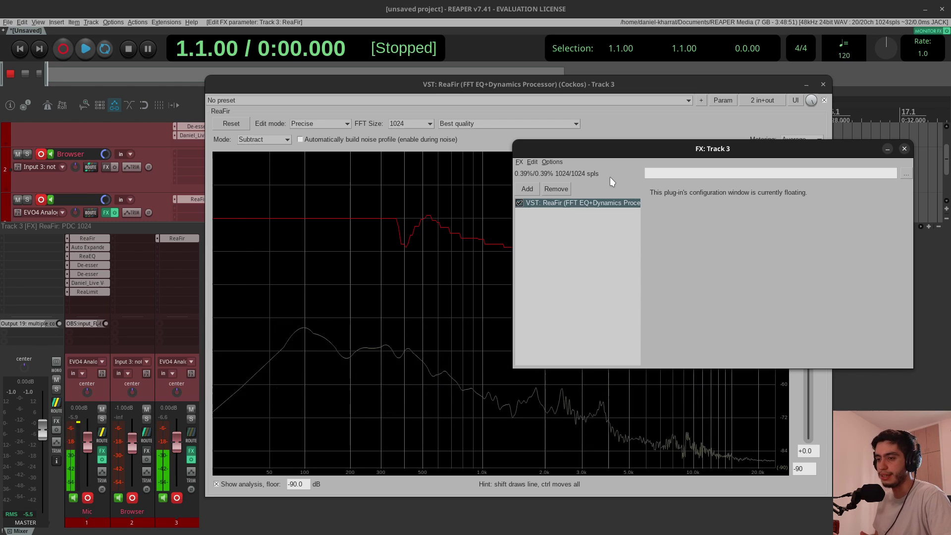
# Step: Keep Best quality and freeze the automatically built noise profile in ReaFir
pyautogui.click(455, 124)
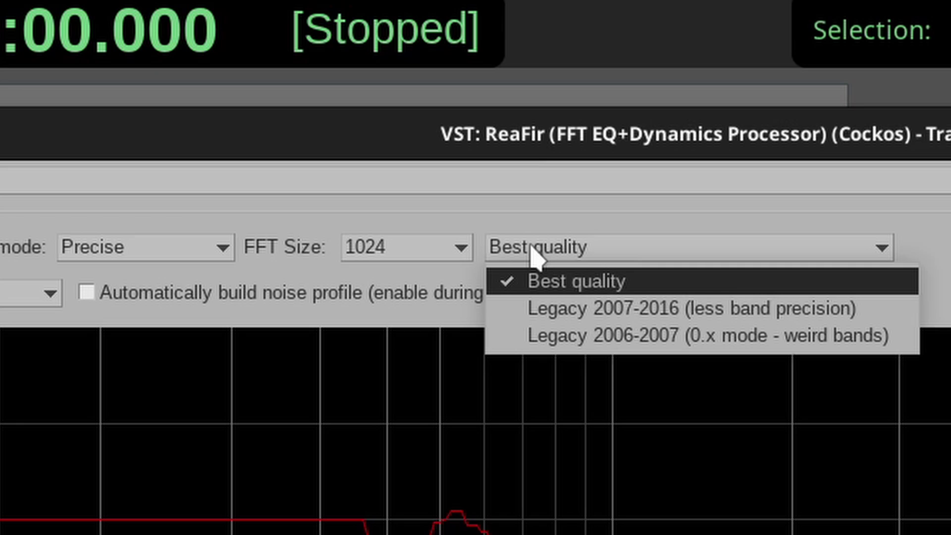
pyautogui.click(535, 255)
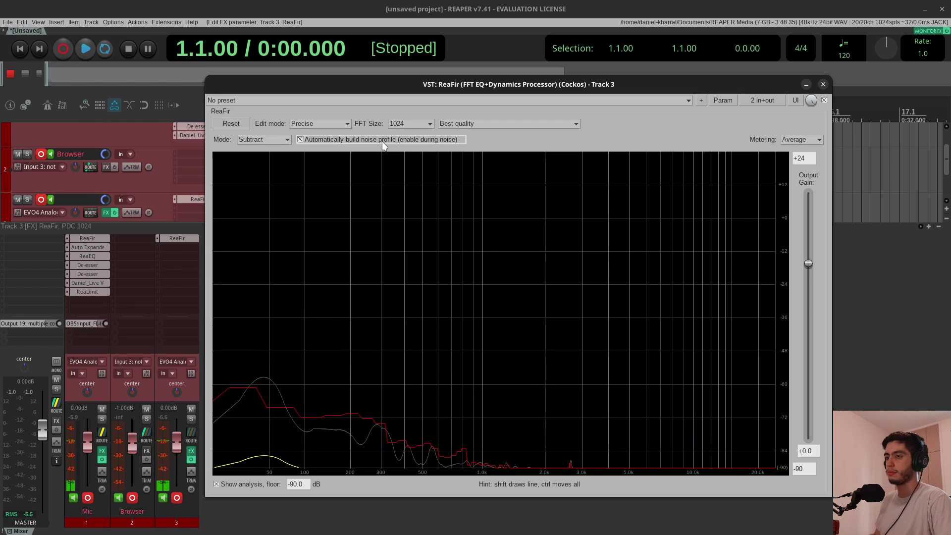
pyautogui.click(384, 141)
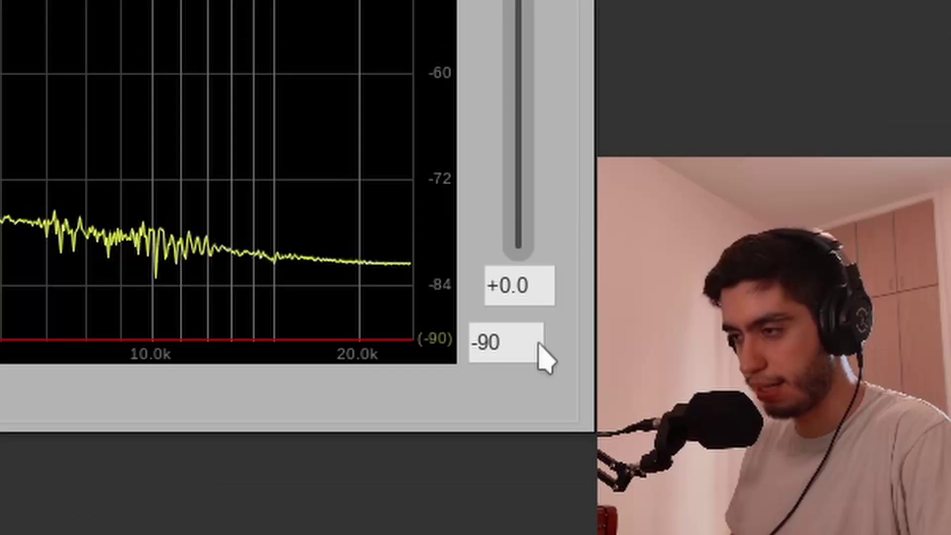
# Step: Lower ReaFir's graph floor from -90 to -120 dB
pyautogui.click(810, 470)
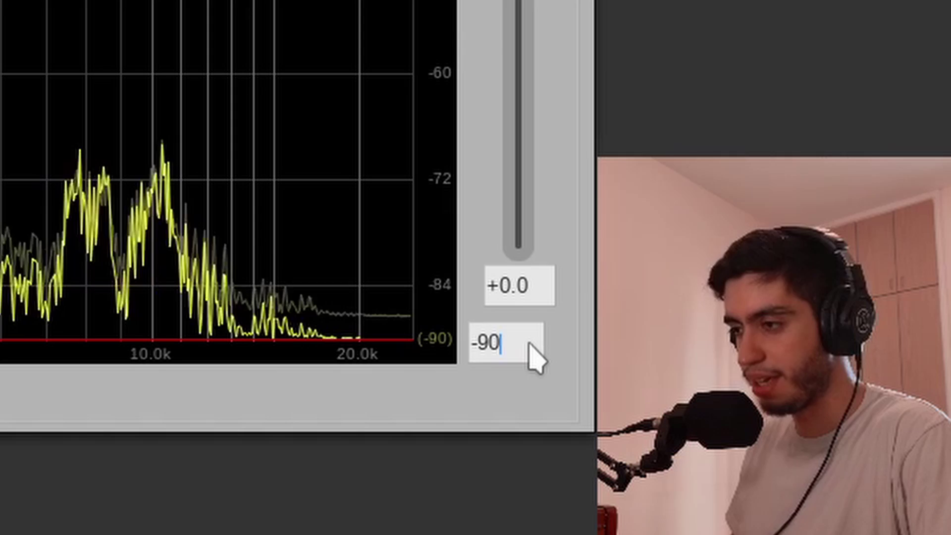
pyautogui.doubleClick(810, 470)
pyautogui.write('-120')
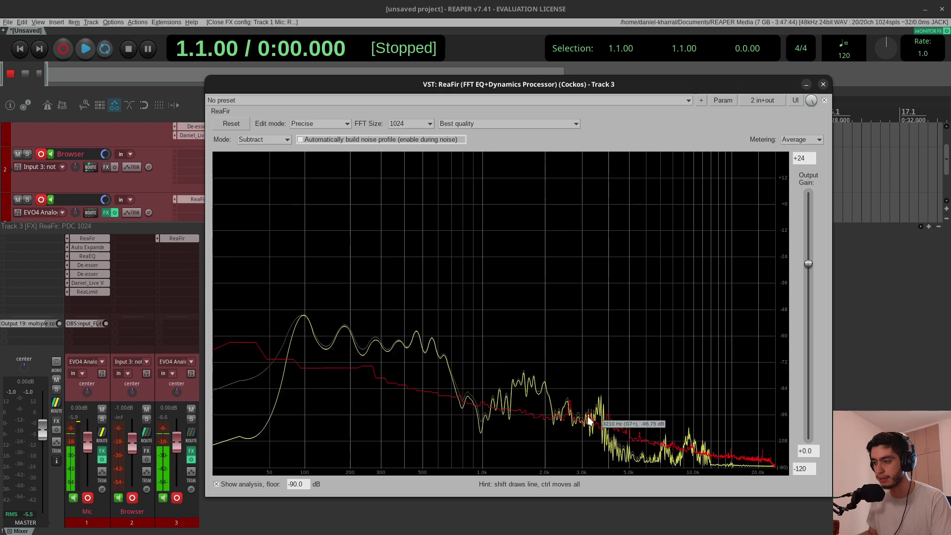
# Step: Reshape the noise profile to ramp down below 3 kHz and bring up Track 1's ReaFir for comparison
pyautogui.moveTo(589, 418); pyautogui.dragTo(409, 422)
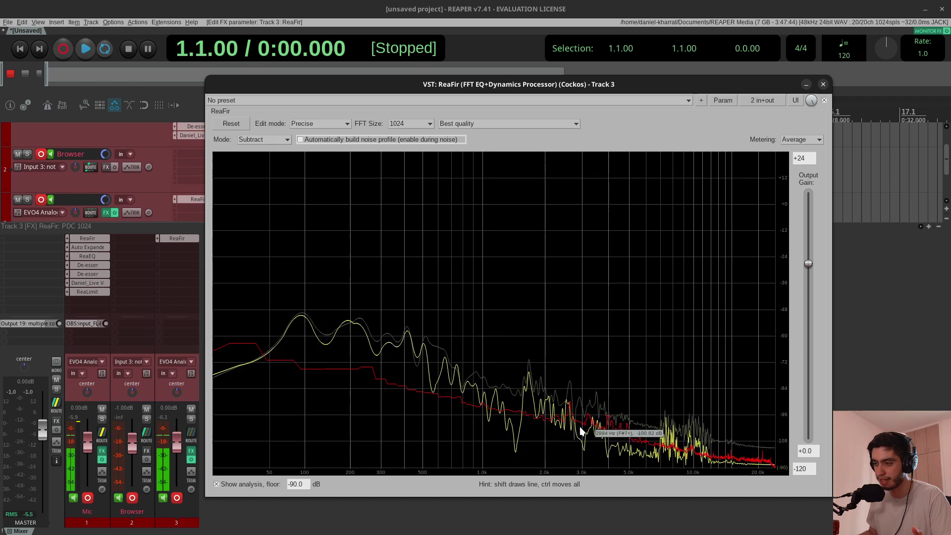
pyautogui.moveTo(582, 431)
pyautogui.mouseDown()
pyautogui.moveTo(517, 465)
pyautogui.moveTo(349, 518)
pyautogui.moveTo(271, 532)
pyautogui.moveTo(211, 526)
pyautogui.mouseUp()
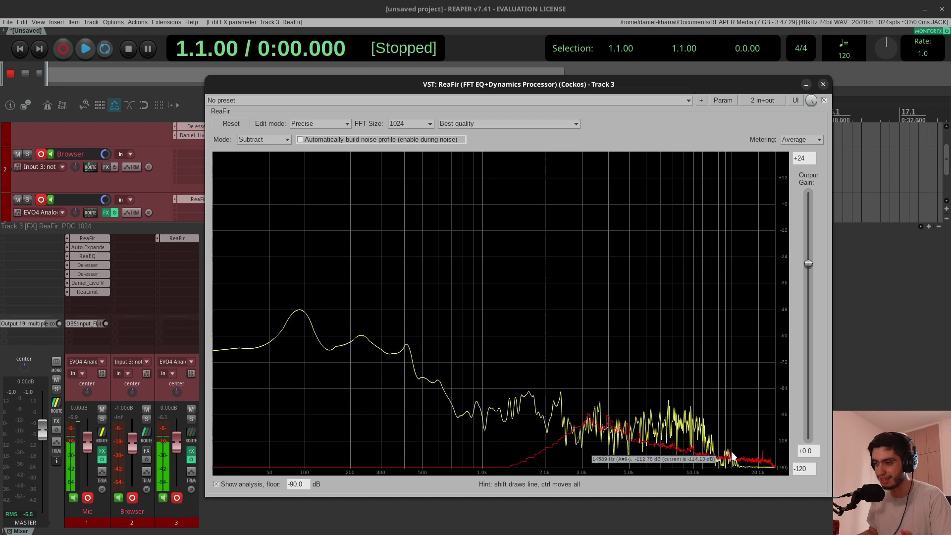
pyautogui.click(87, 239)
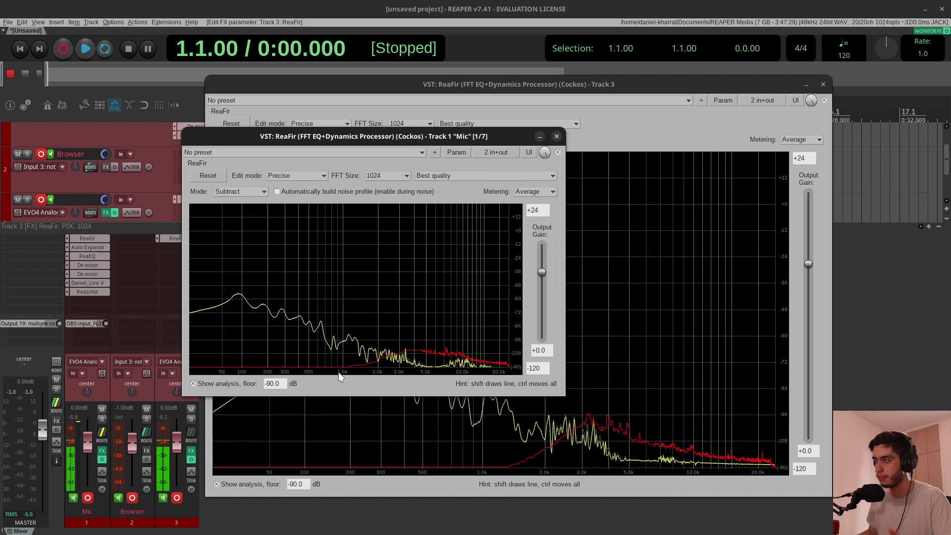
# Step: Close Track 1's ReaFir, recapture Track 3's noise profile, and lower the whole curve
pyautogui.press('Escape')
pyautogui.click(333, 141)
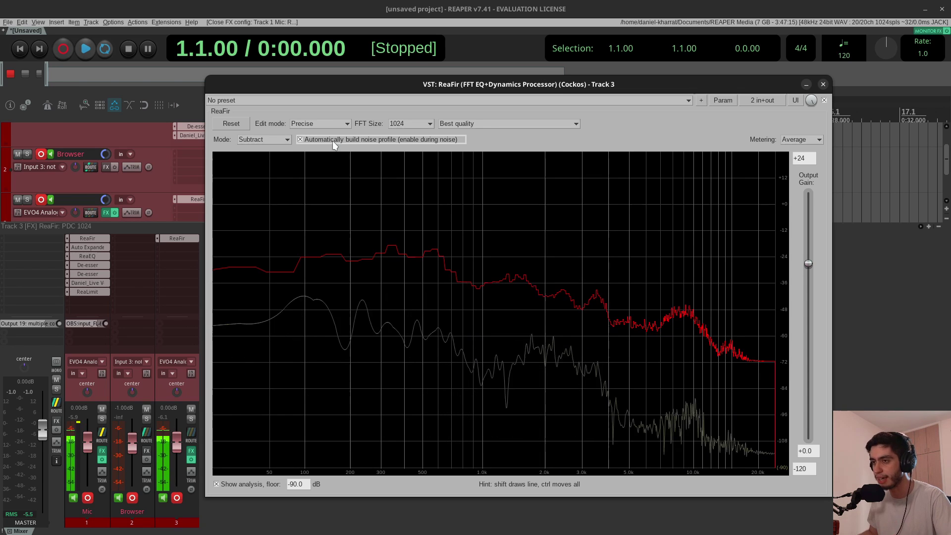
pyautogui.click(333, 141)
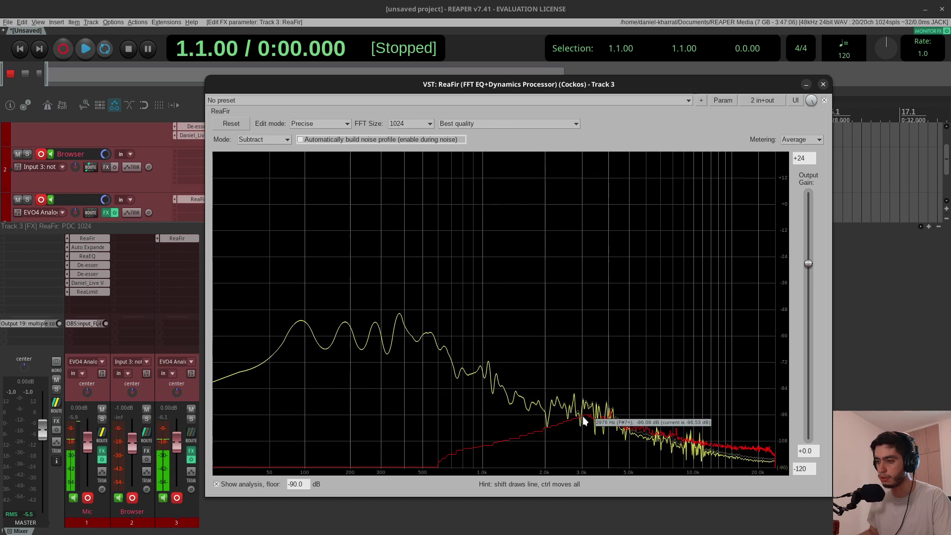
pyautogui.moveTo(583, 420)
pyautogui.mouseDown()
pyautogui.moveTo(588, 443)
pyautogui.moveTo(588, 434)
pyautogui.moveTo(604, 442)
pyautogui.moveTo(570, 459)
pyautogui.moveTo(598, 403)
pyautogui.moveTo(527, 402)
pyautogui.moveTo(560, 468)
pyautogui.mouseUp()
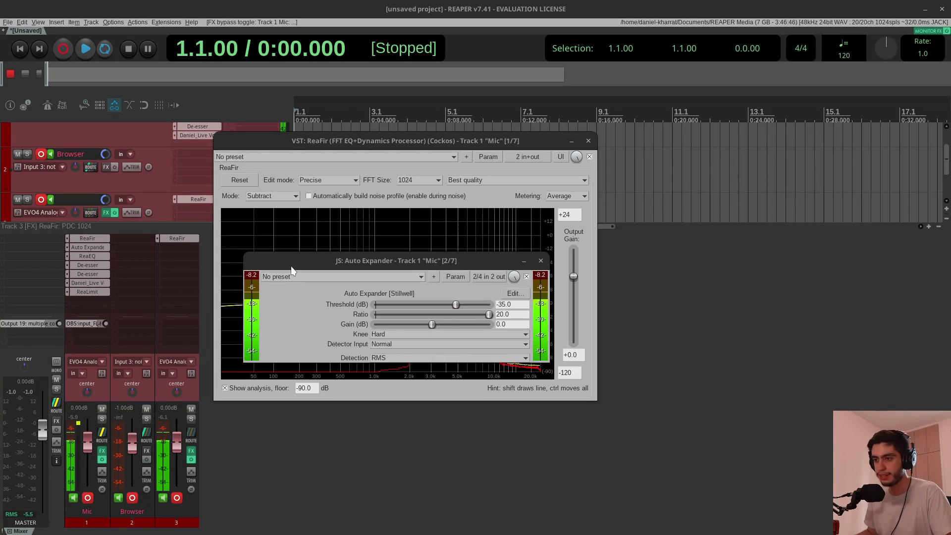
# Step: Reposition the Auto Expander window over ReaFir and close Track 1's ReaFir window
pyautogui.moveTo(298, 259); pyautogui.dragTo(373, 231)
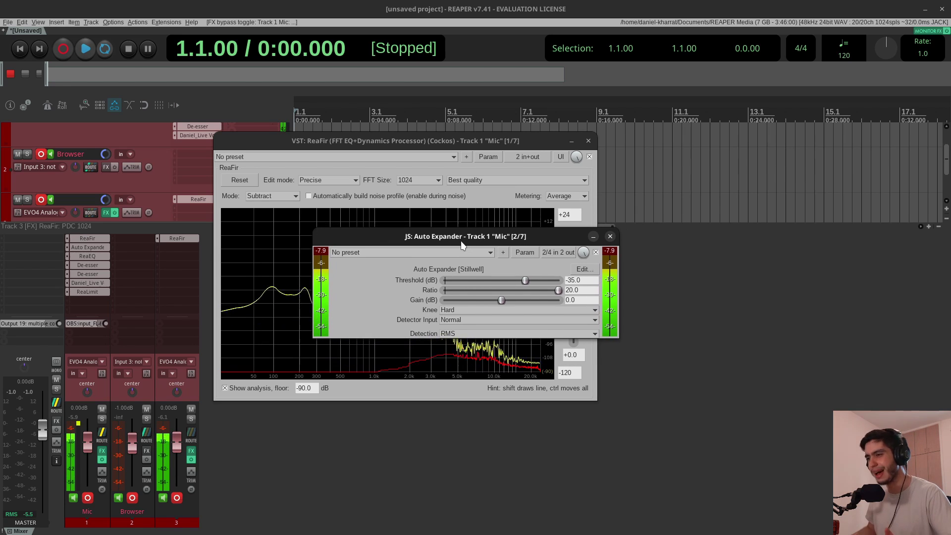
pyautogui.moveTo(468, 237)
pyautogui.mouseDown()
pyautogui.moveTo(468, 227)
pyautogui.moveTo(500, 265)
pyautogui.moveTo(463, 224)
pyautogui.moveTo(469, 248)
pyautogui.mouseUp()
pyautogui.press('Escape')
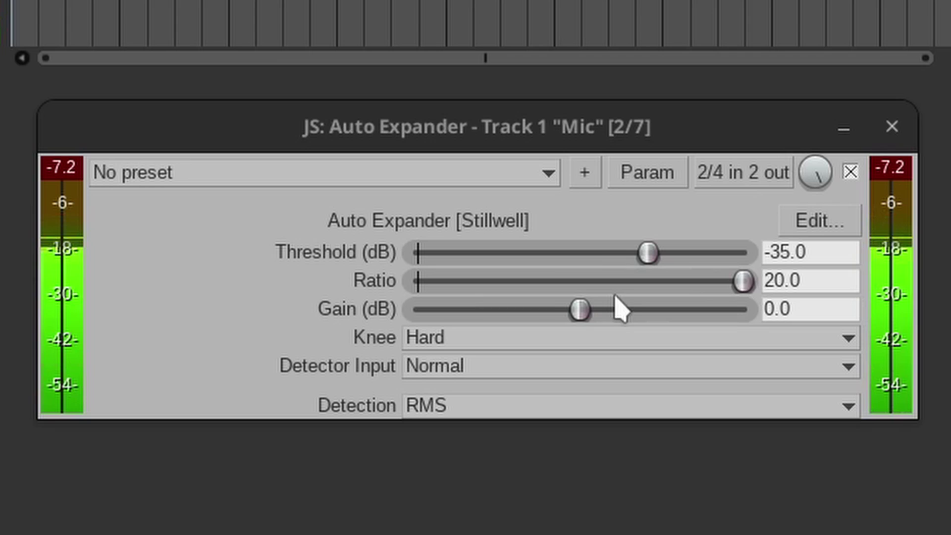
# Step: Keep the Auto Expander at ratio 20, Hard knee and Normal input, and switch detection to Peak
pyautogui.moveTo(614, 296); pyautogui.dragTo(776, 293)
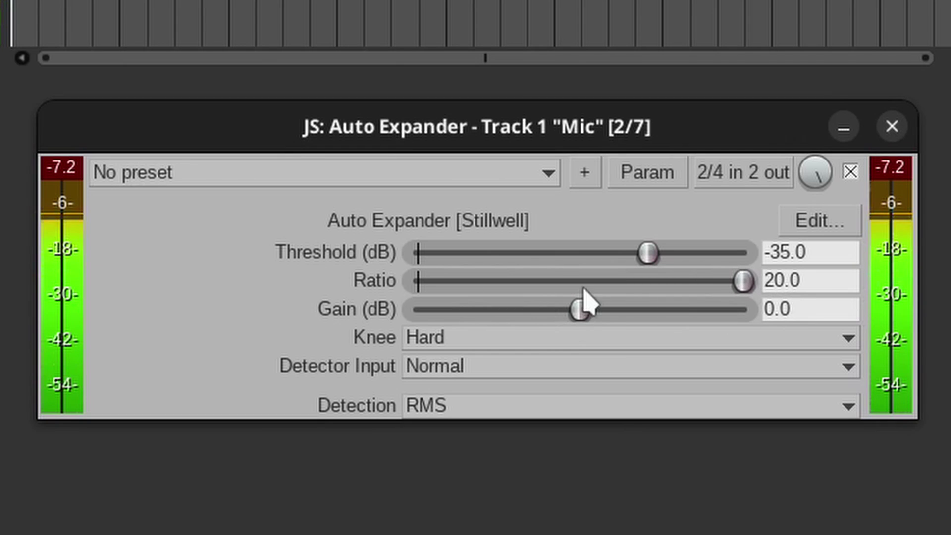
pyautogui.click(567, 336)
pyautogui.click(567, 336)
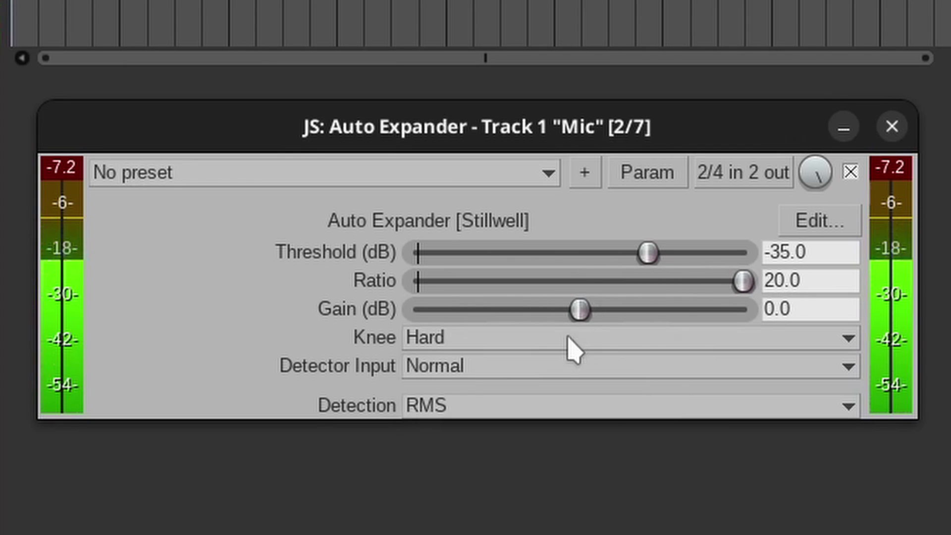
pyautogui.click(460, 369)
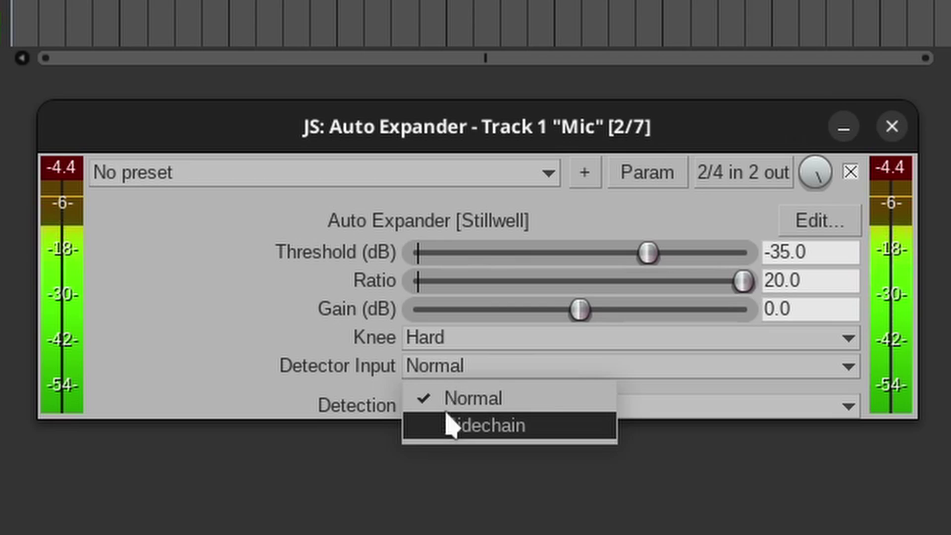
pyautogui.click(359, 341)
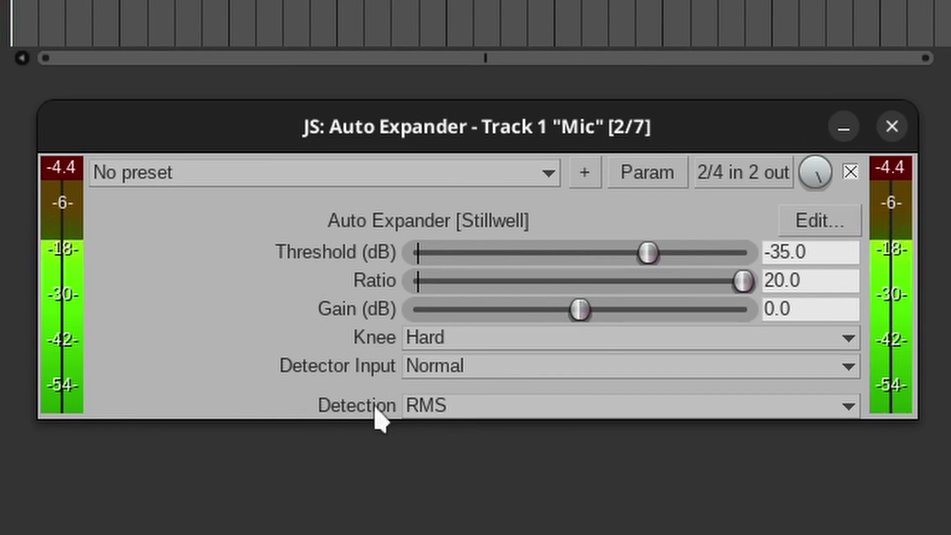
pyautogui.click(438, 413)
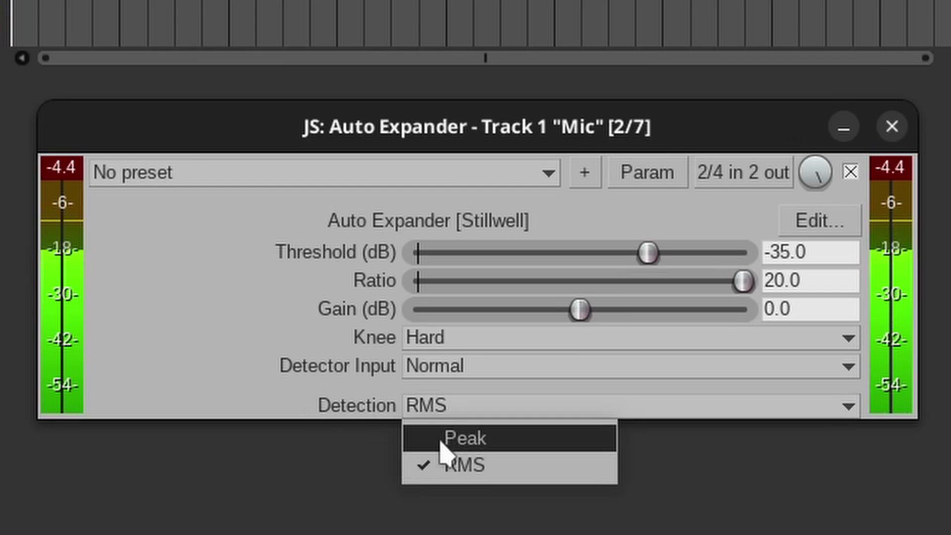
pyautogui.click(442, 445)
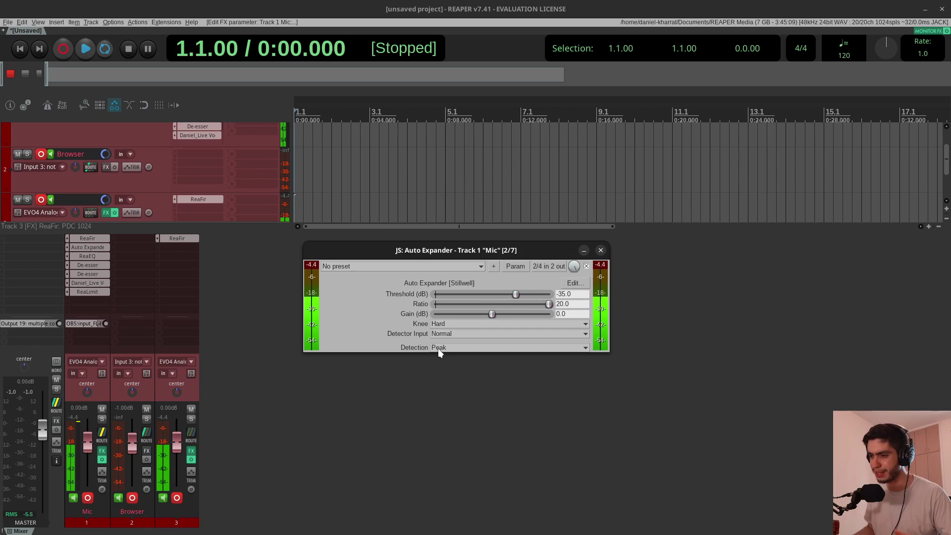
# Step: Switch the Auto Expander's detection back to RMS and bypass it to compare the sound
pyautogui.click(438, 347)
pyautogui.click(445, 368)
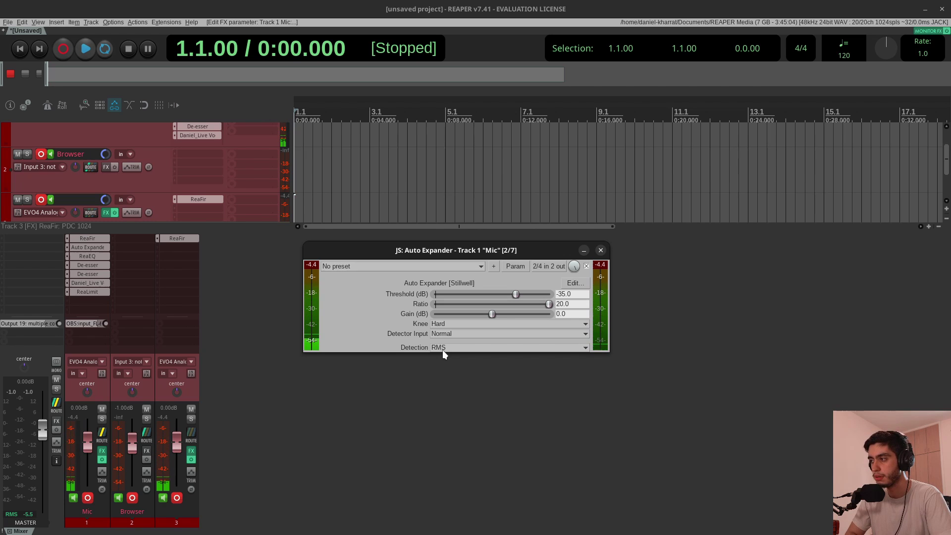
pyautogui.click(586, 266)
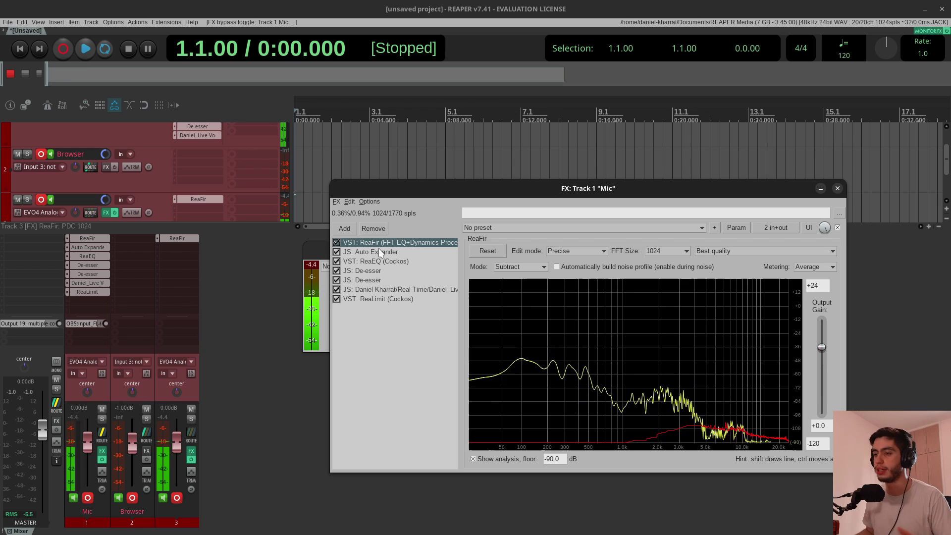
# Step: Group ReaFir and Auto Expander into a Container at the top of the chain and enable it
pyautogui.doubleClick(378, 252)
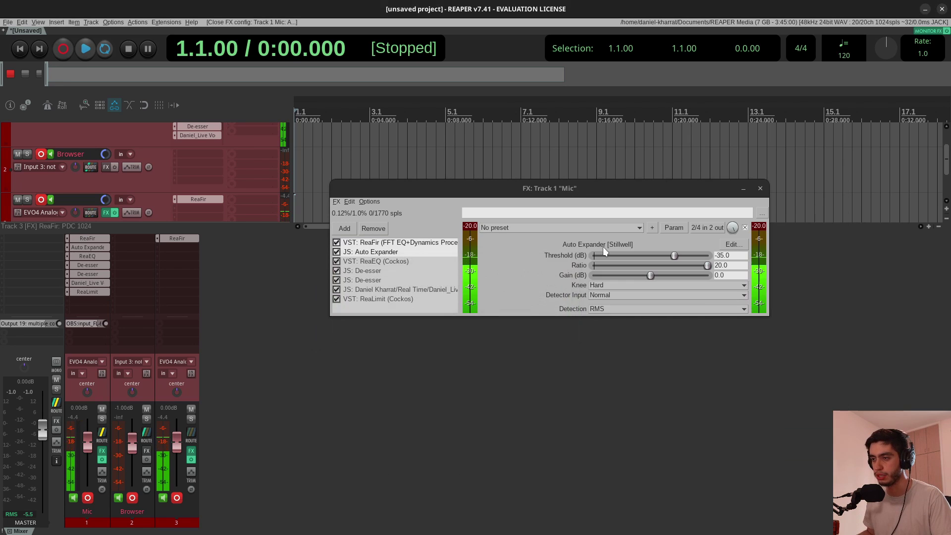
pyautogui.click(310, 243)
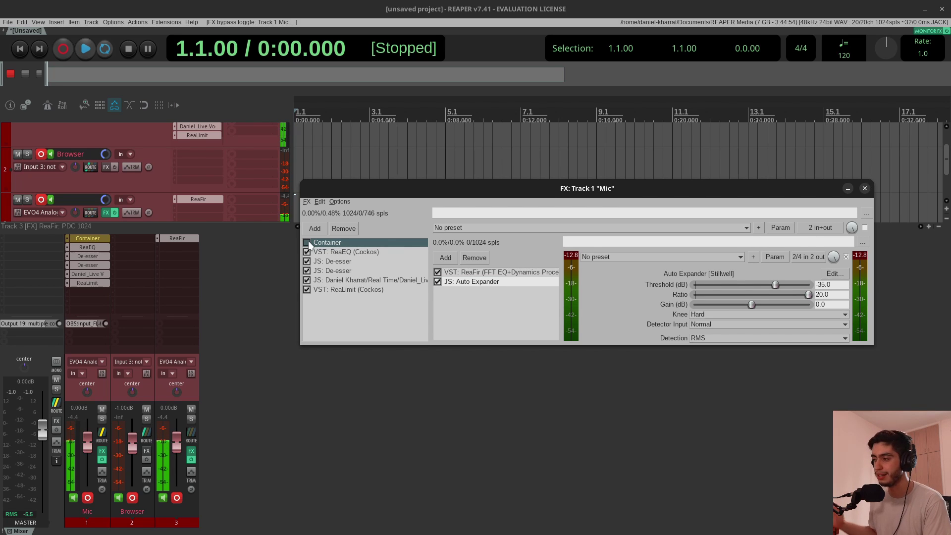
pyautogui.click(307, 242)
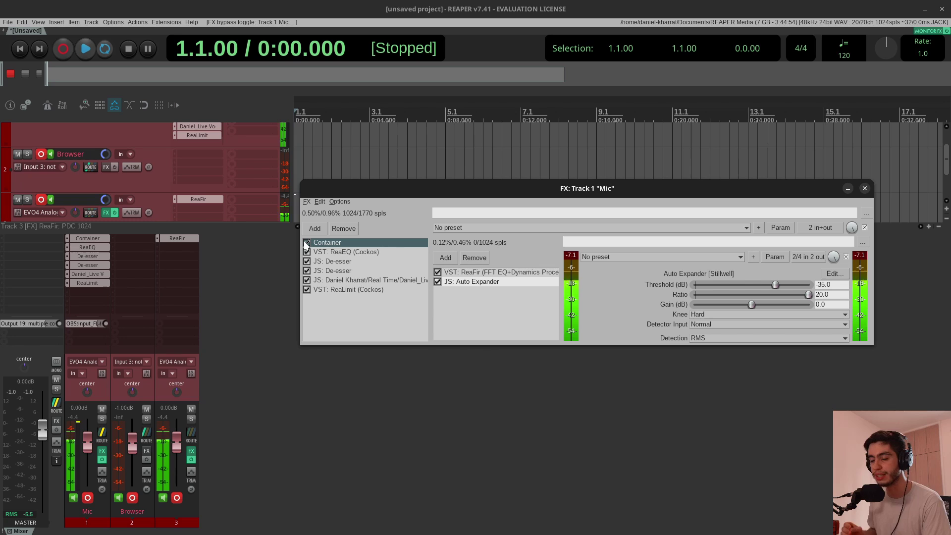
# Step: Review the ReaEQ, both De-esser, vocal rider and ReaLimit settings in Track 1's chain
pyautogui.click(339, 252)
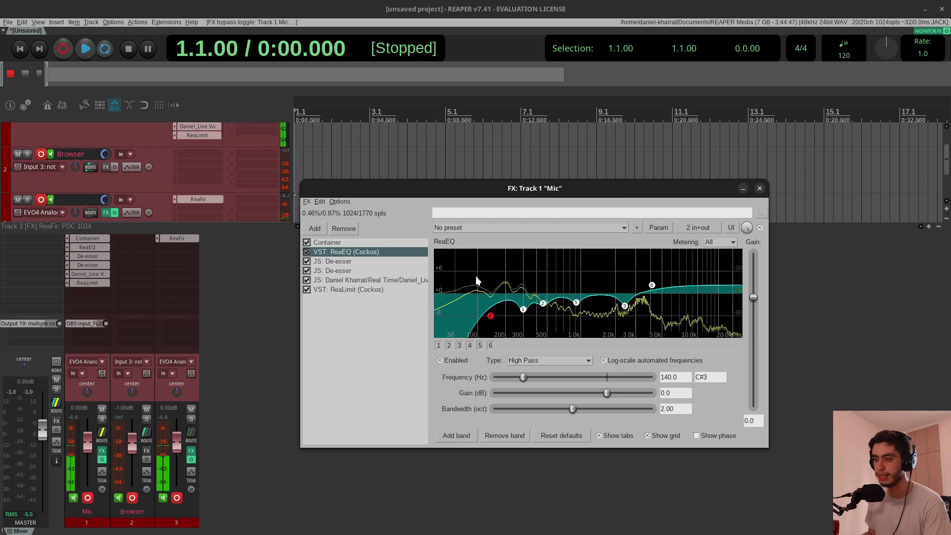
pyautogui.click(353, 262)
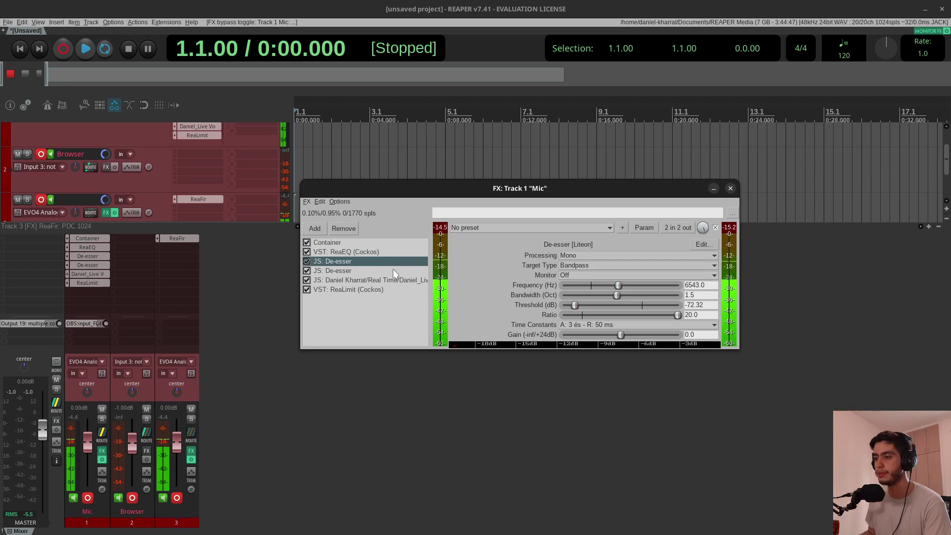
pyautogui.click(364, 271)
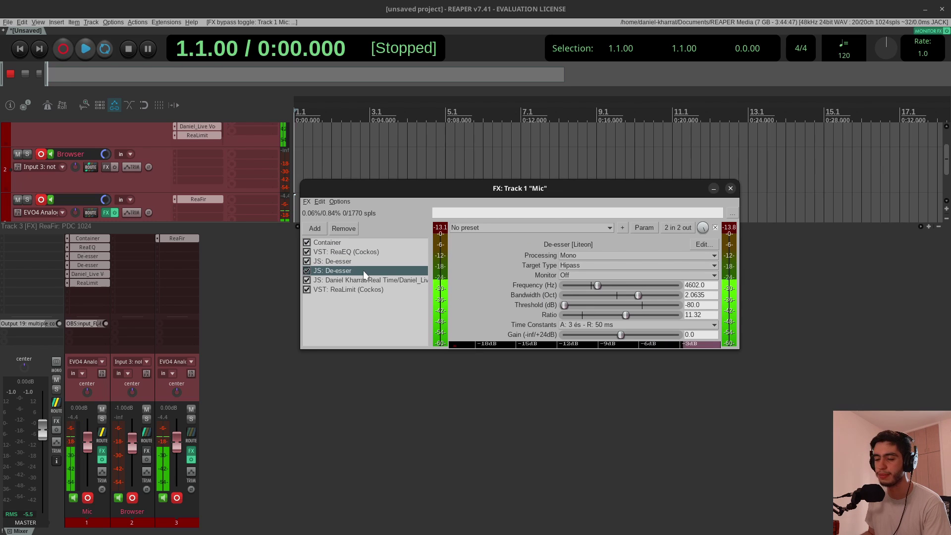
pyautogui.click(367, 280)
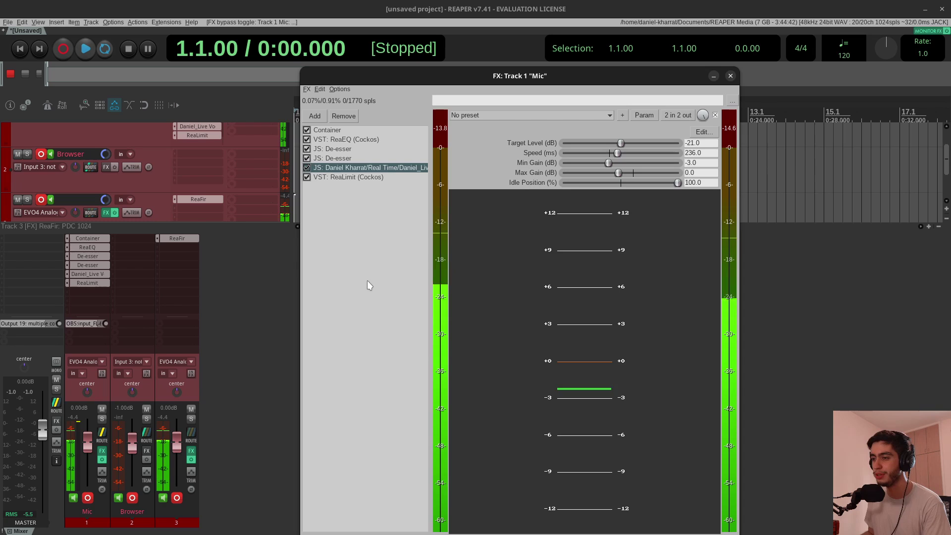
pyautogui.moveTo(427, 80); pyautogui.dragTo(404, 52)
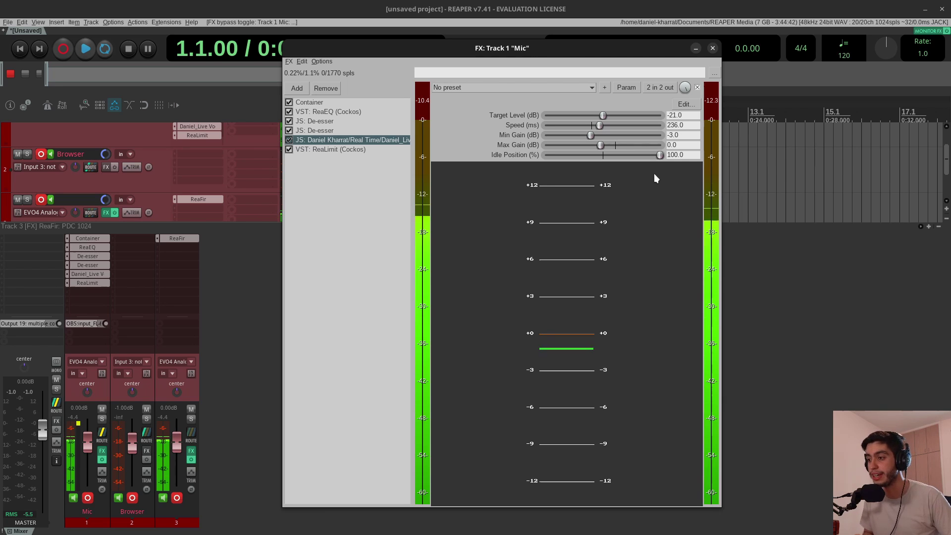
pyautogui.click(85, 283)
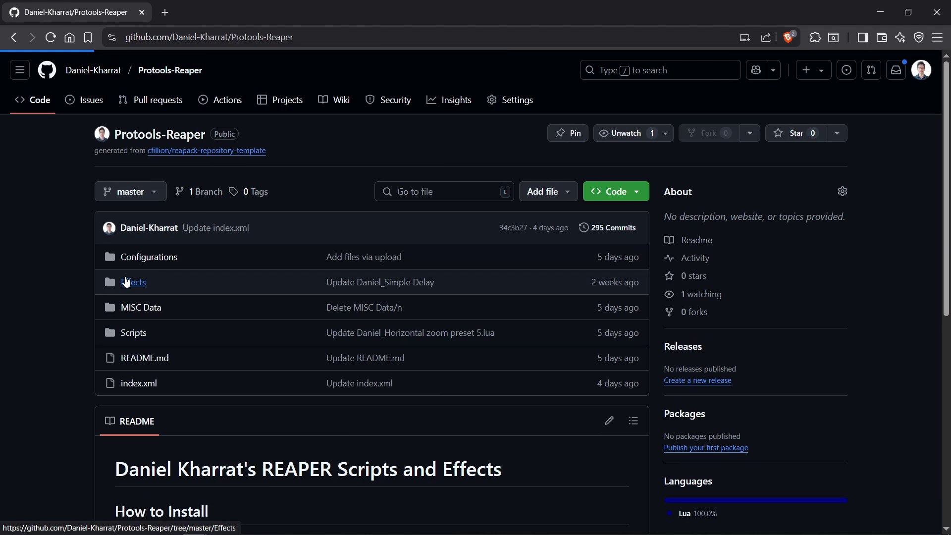
# Step: Download the raw vocal rider file from the repository's Effects/Real Time folder on GitHub
pyautogui.click(130, 282)
pyautogui.click(259, 255)
pyautogui.click(319, 256)
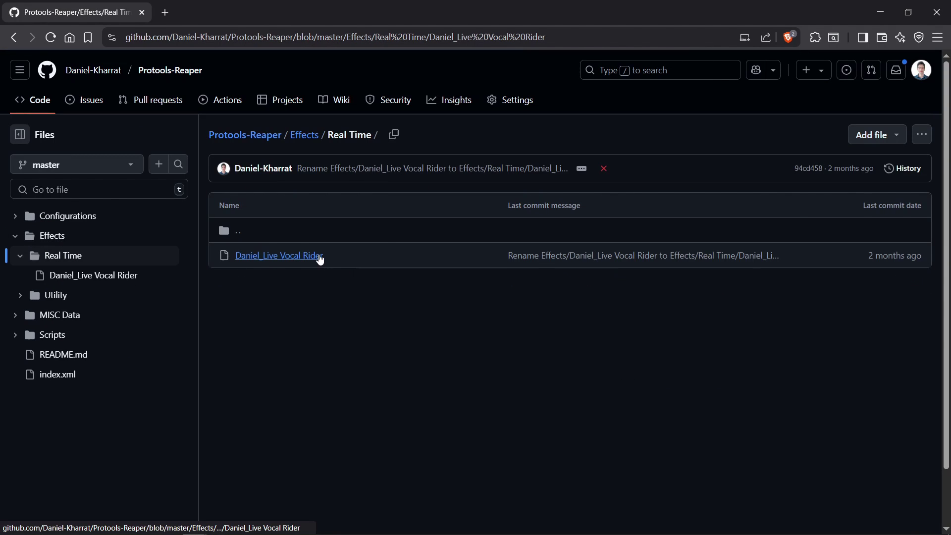
pyautogui.click(858, 207)
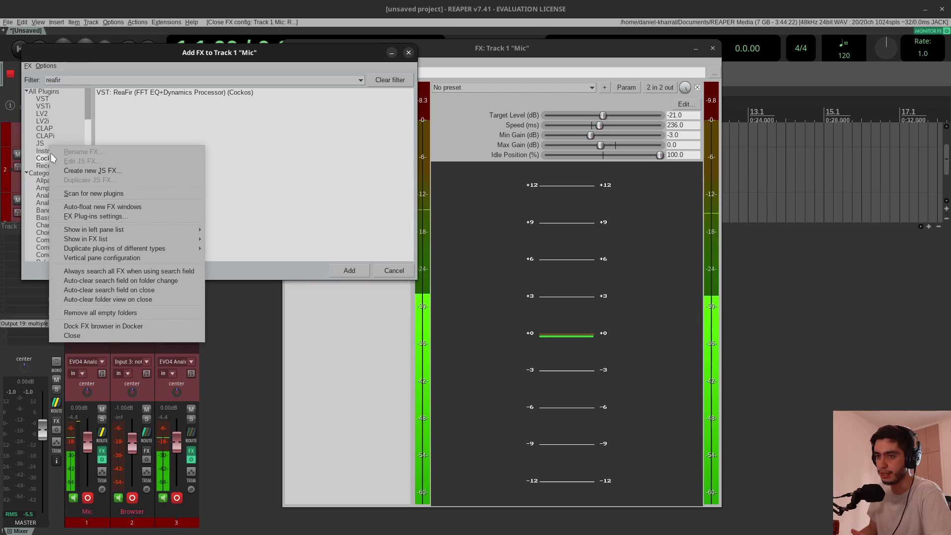
# Step: Rescan for new plugins and add LV2 Dragonfly Hall Reverb to Track 3 after ReaFir
pyautogui.click(75, 193)
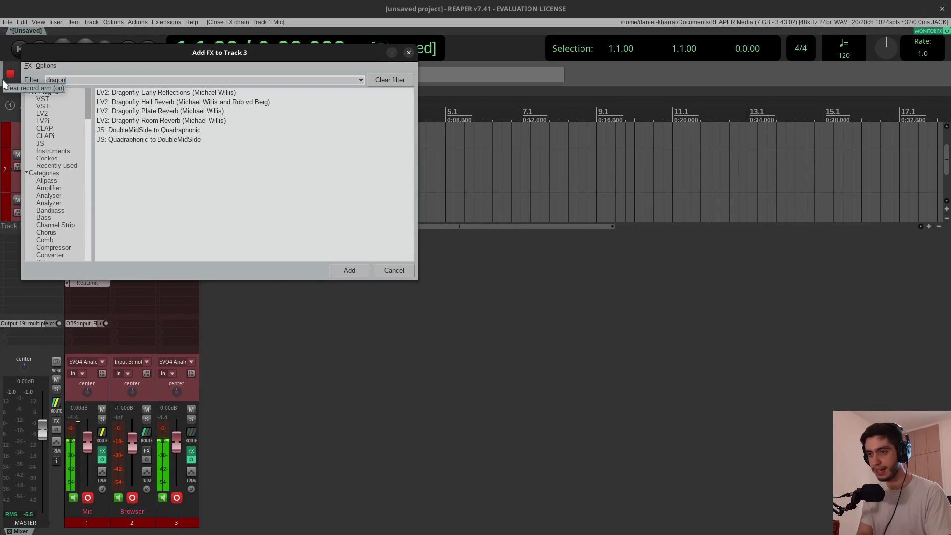
pyautogui.doubleClick(159, 102)
pyautogui.moveTo(454, 169); pyautogui.dragTo(459, 183)
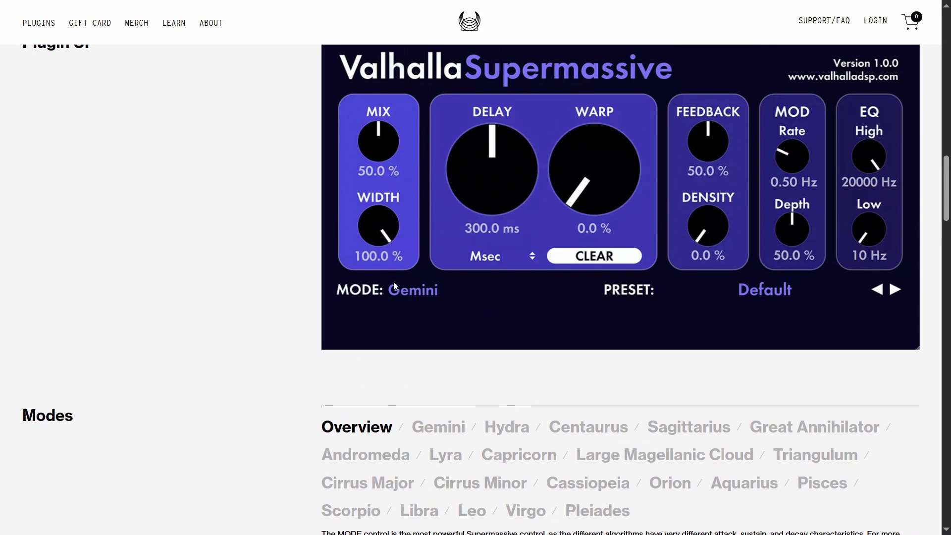
pyautogui.scroll(1, 394, 284)
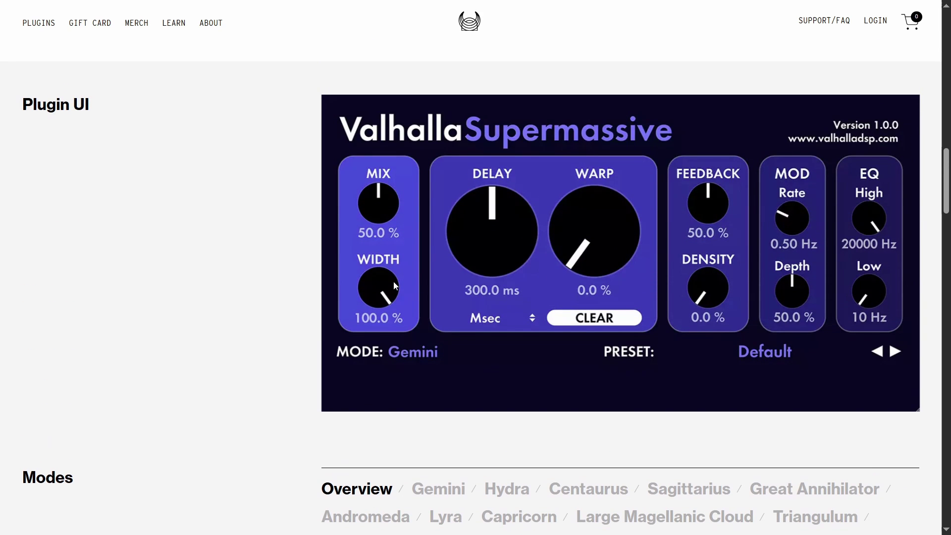